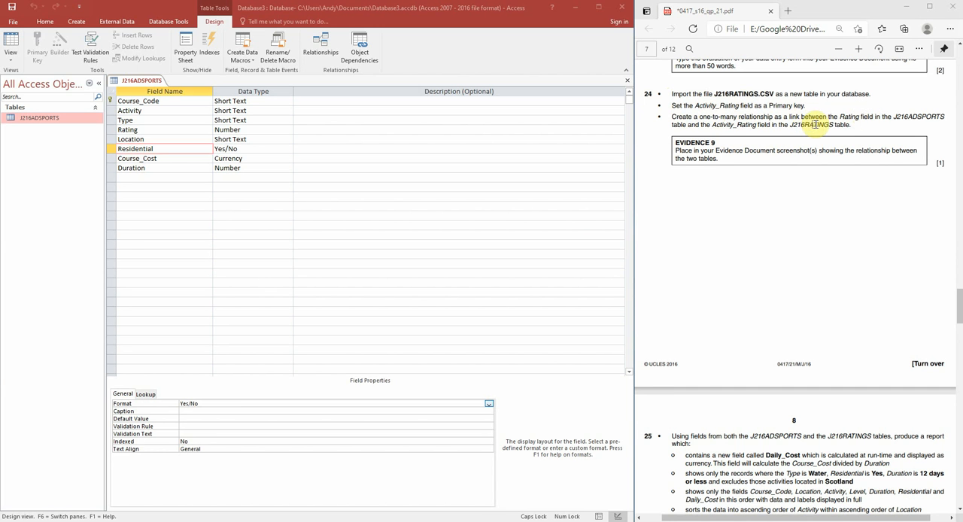
# Close the J216ADSPORTS table and start a text file import of J216RATINGS.csv from the Desktop into a new table
pyautogui.rightClick(142, 80)
pyautogui.click(167, 100)
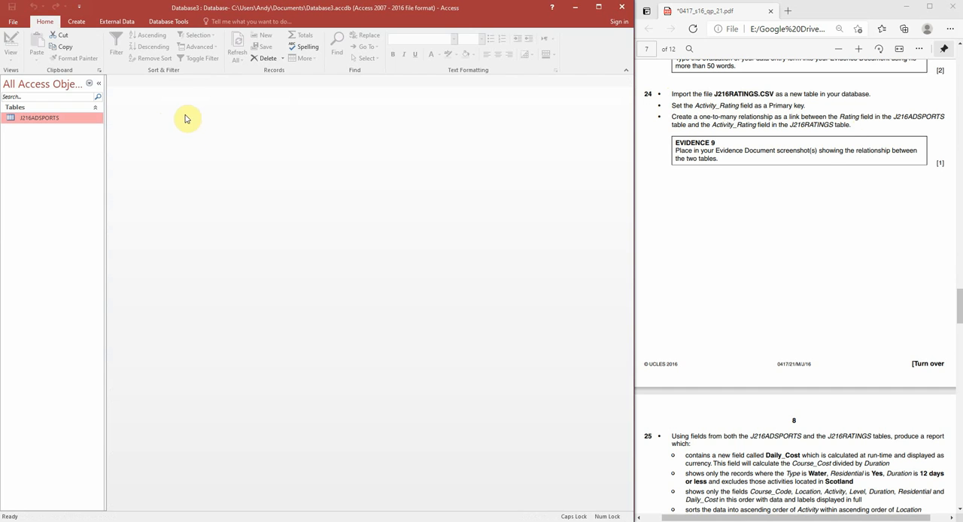
pyautogui.click(127, 22)
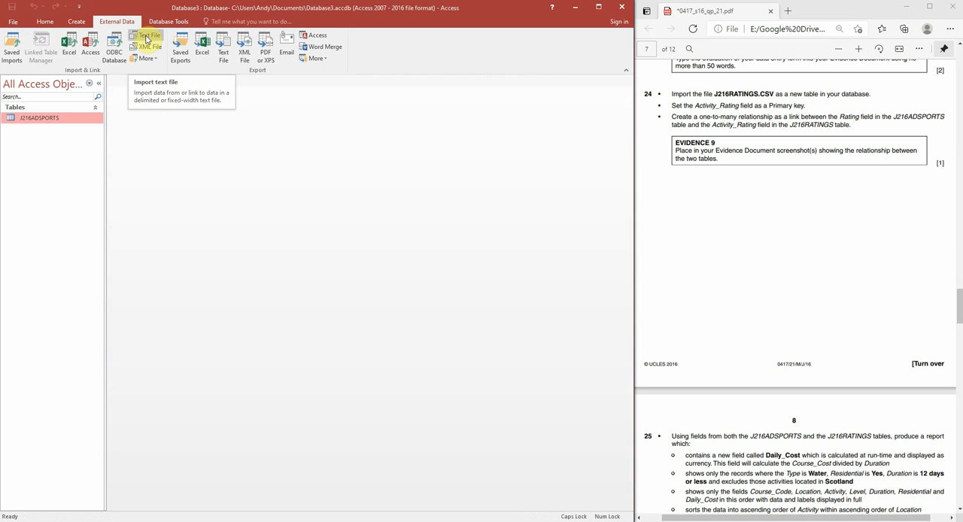
pyautogui.click(146, 37)
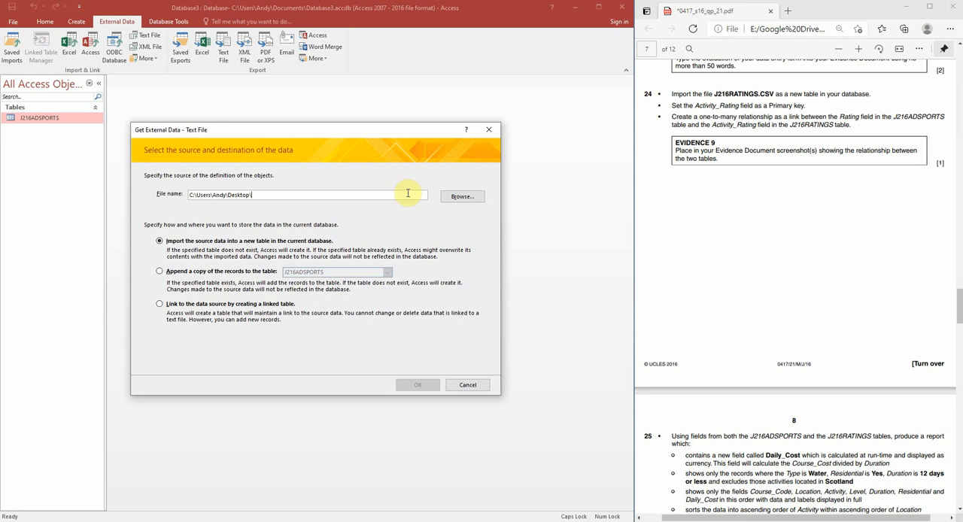
pyautogui.click(461, 197)
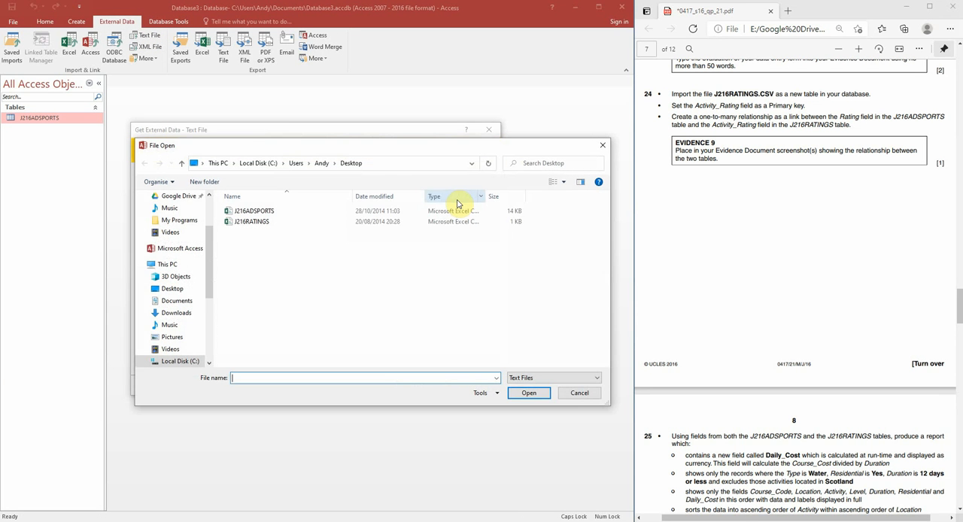
pyautogui.click(255, 225)
pyautogui.doubleClick(255, 224)
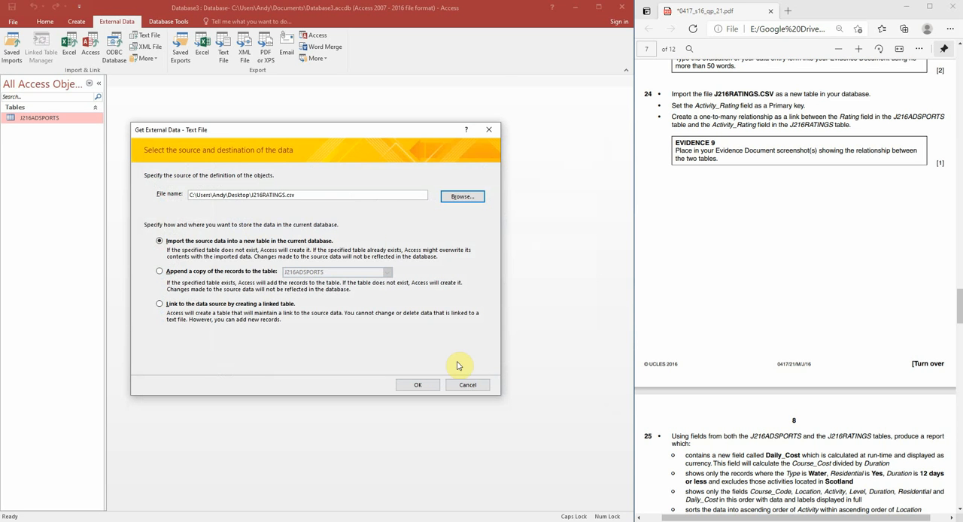
pyautogui.click(425, 386)
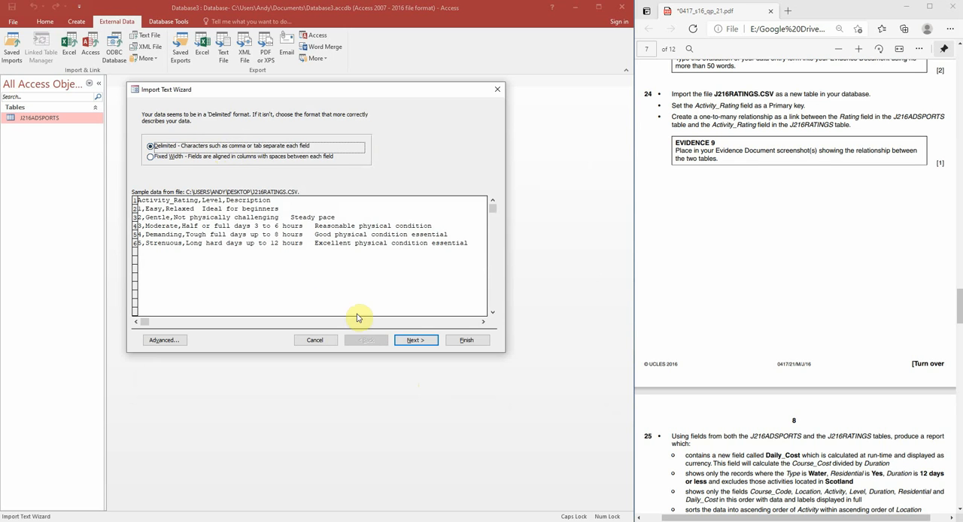
# Set the import to comma-delimited with the first row as field names, and check the Level and Description field options
pyautogui.click(410, 339)
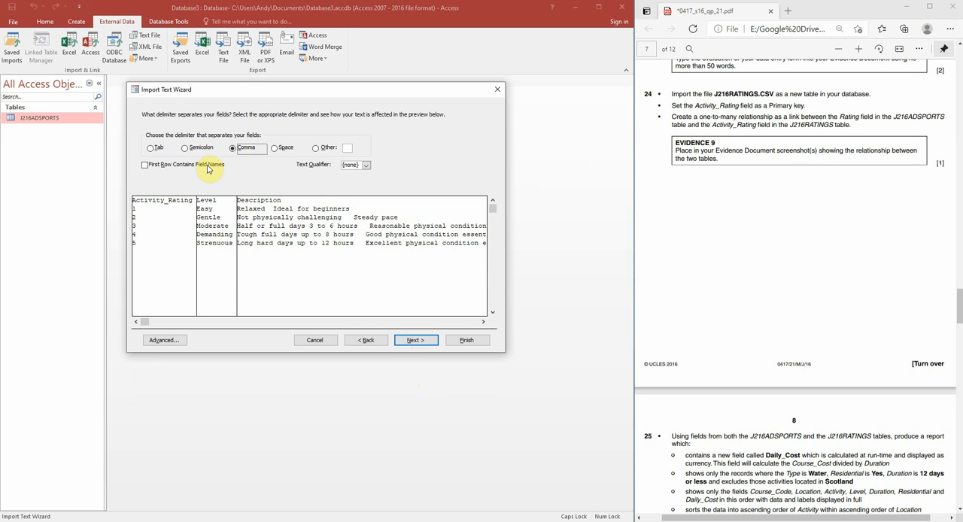
pyautogui.click(414, 339)
pyautogui.click(366, 342)
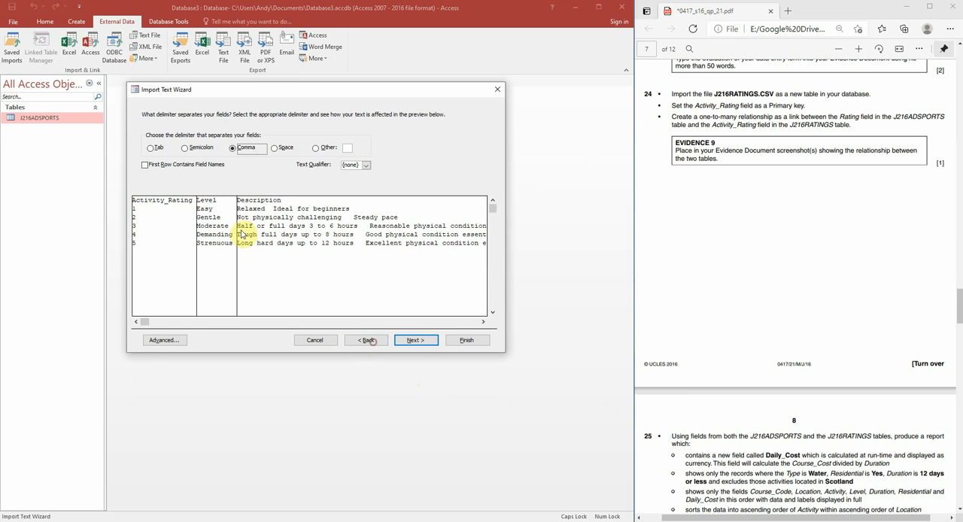
pyautogui.click(156, 169)
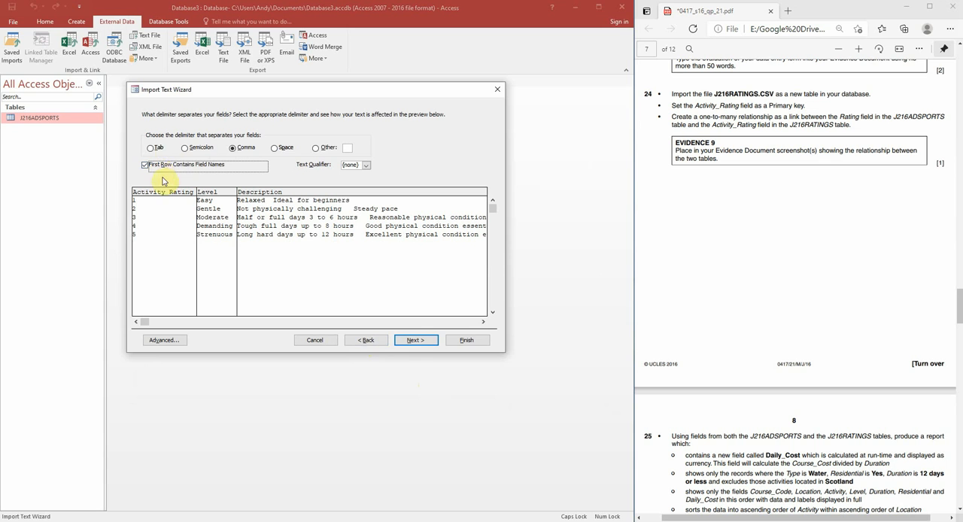
pyautogui.click(412, 343)
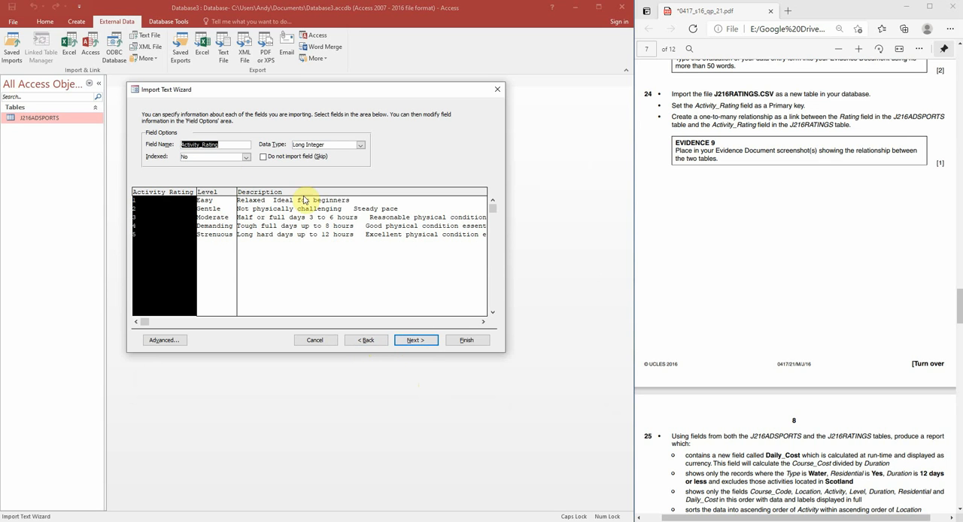
pyautogui.click(217, 197)
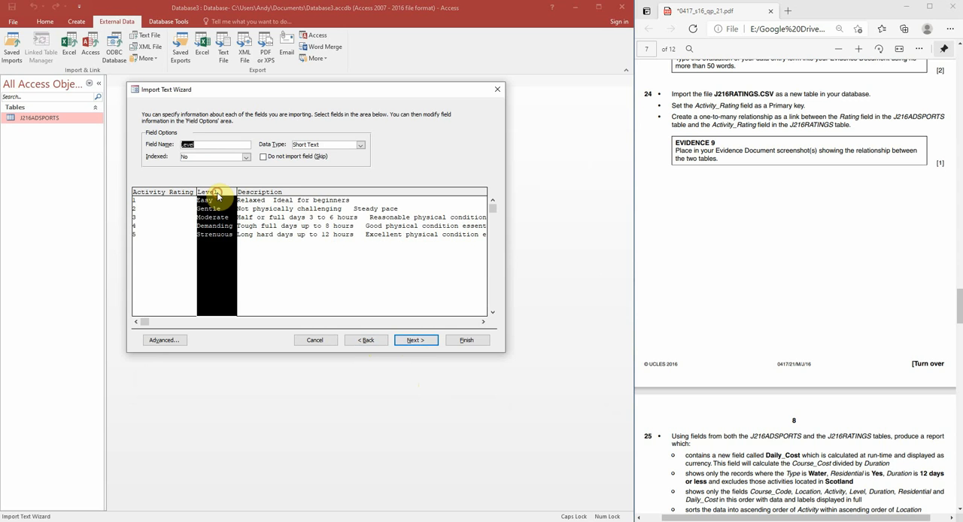
pyautogui.click(293, 193)
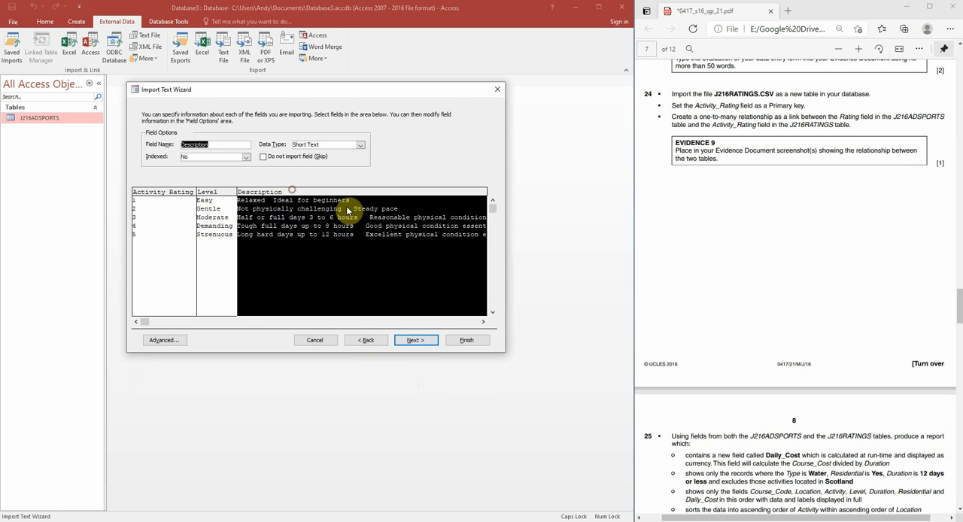
# Choose Activity_Rating as the primary key and finish importing to table J216RATINGS without saving the import steps
pyautogui.click(424, 343)
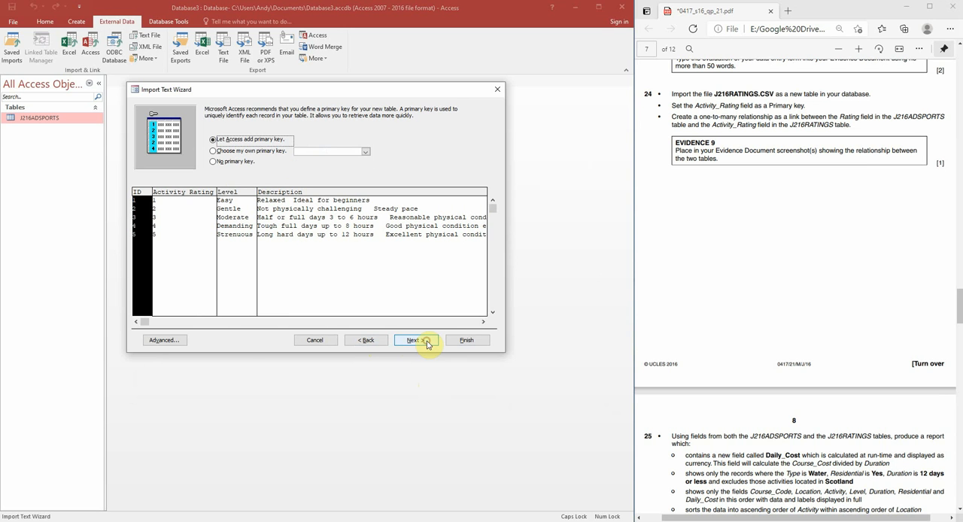
pyautogui.click(715, 106)
pyautogui.doubleClick(716, 106)
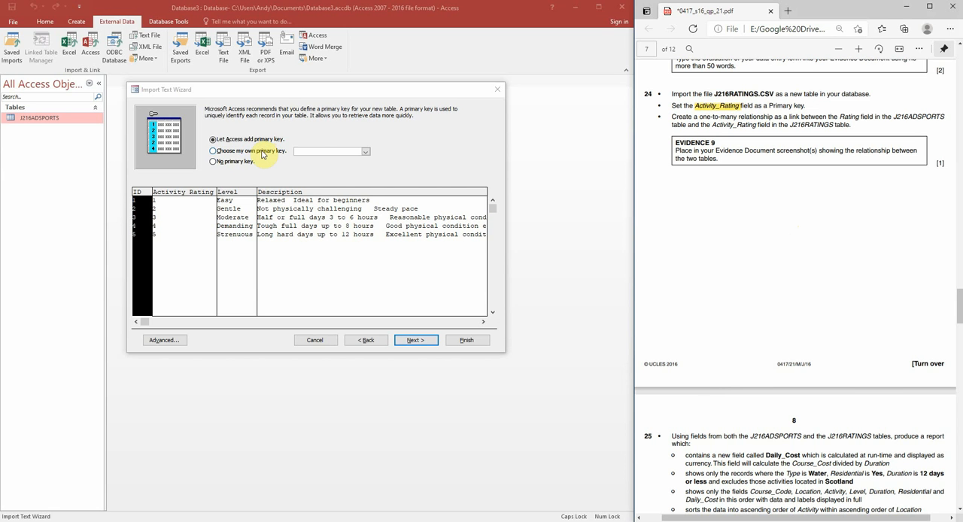
pyautogui.click(261, 151)
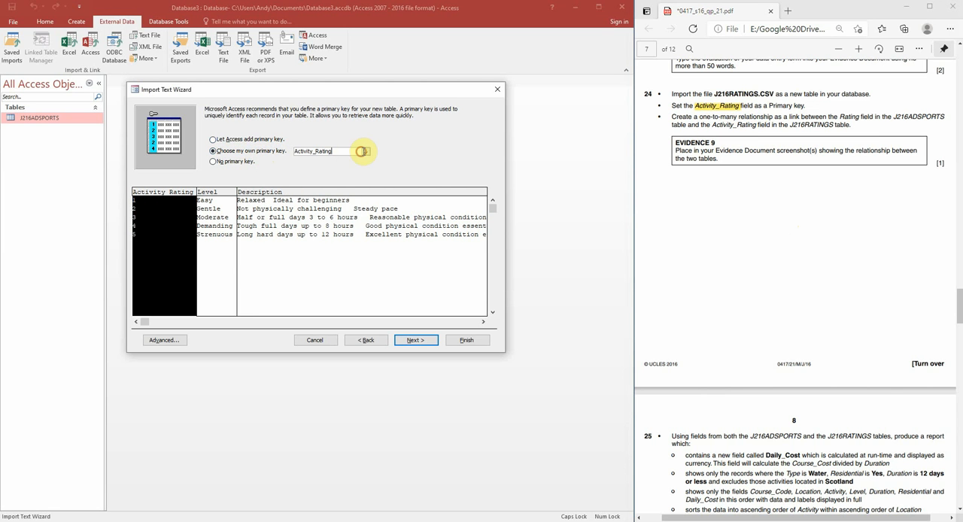
pyautogui.click(364, 152)
pyautogui.click(366, 152)
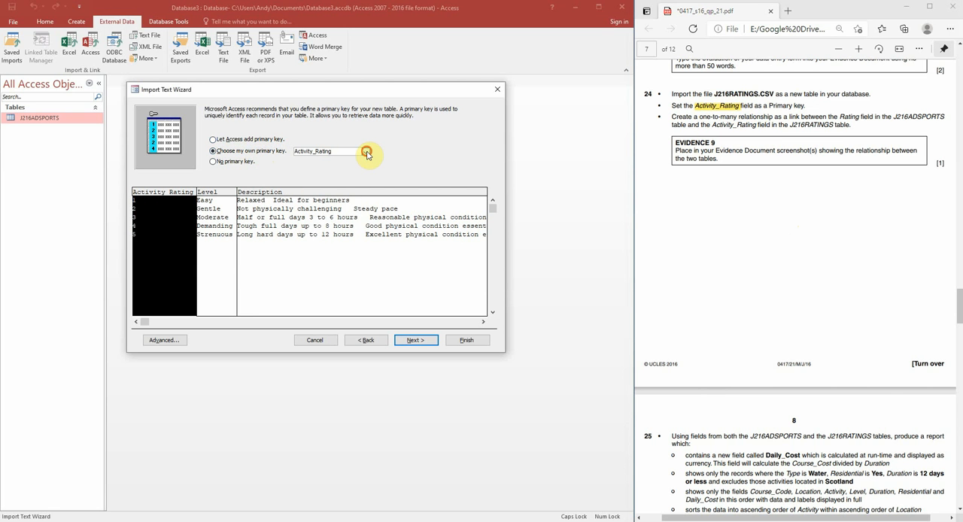
pyautogui.click(428, 340)
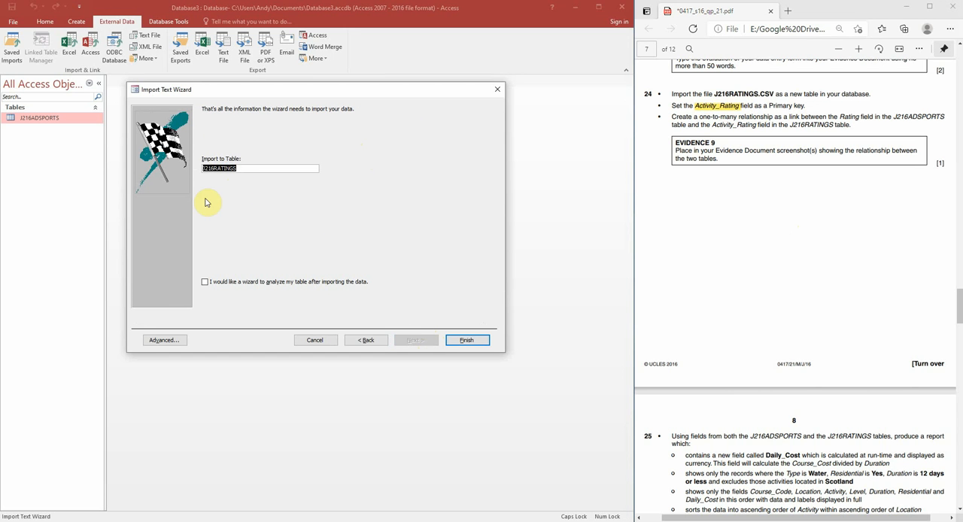
pyautogui.click(468, 341)
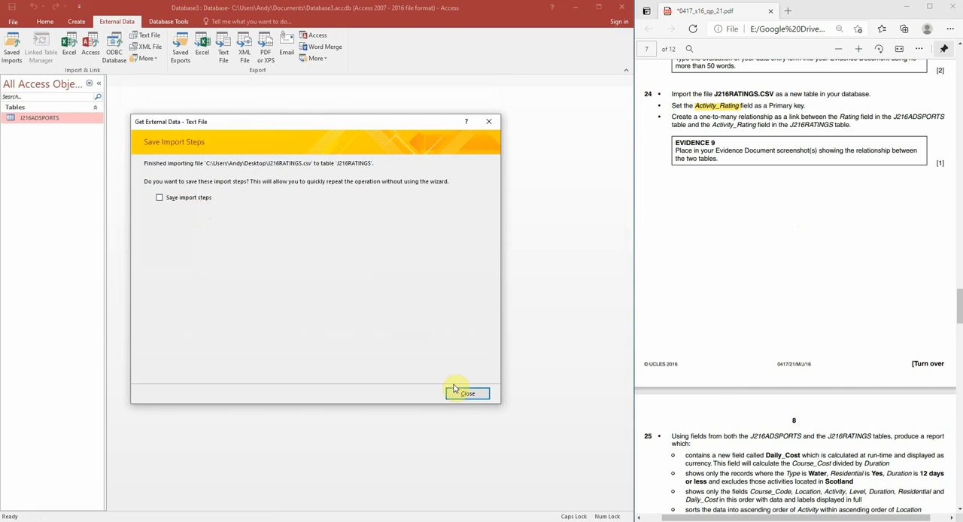
pyautogui.click(466, 393)
# Open the J216RATINGS table, fit the Description, Level and Activity_Rating columns to their contents, and close it with the layout saved
pyautogui.doubleClick(49, 130)
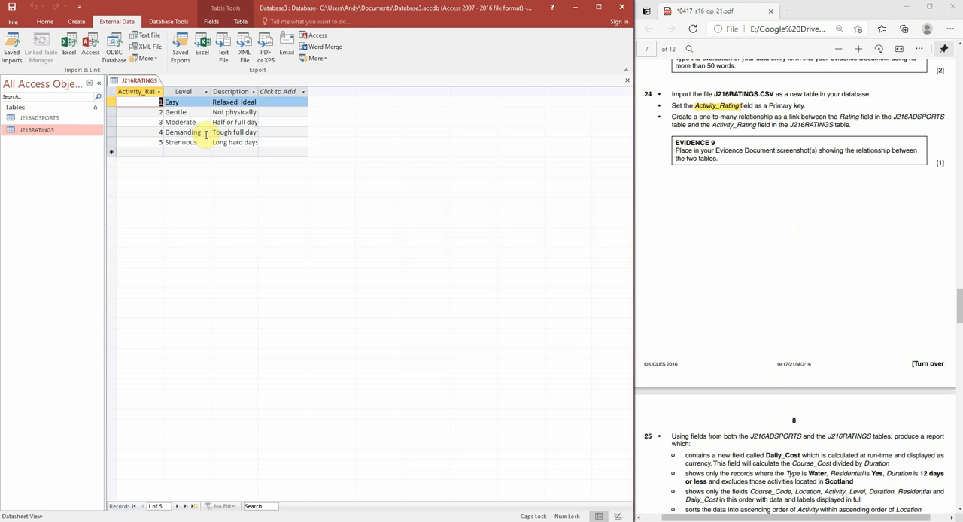
pyautogui.doubleClick(258, 91)
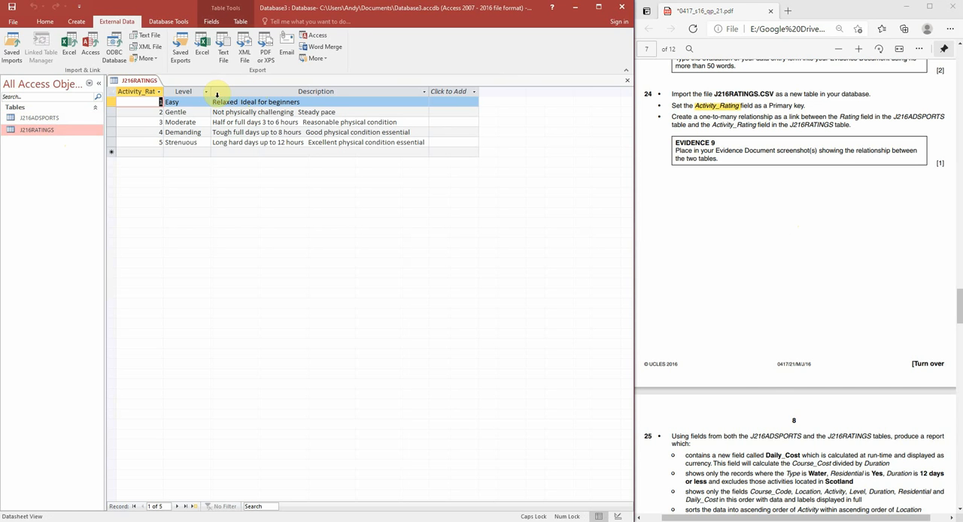
pyautogui.doubleClick(211, 91)
pyautogui.doubleClick(163, 91)
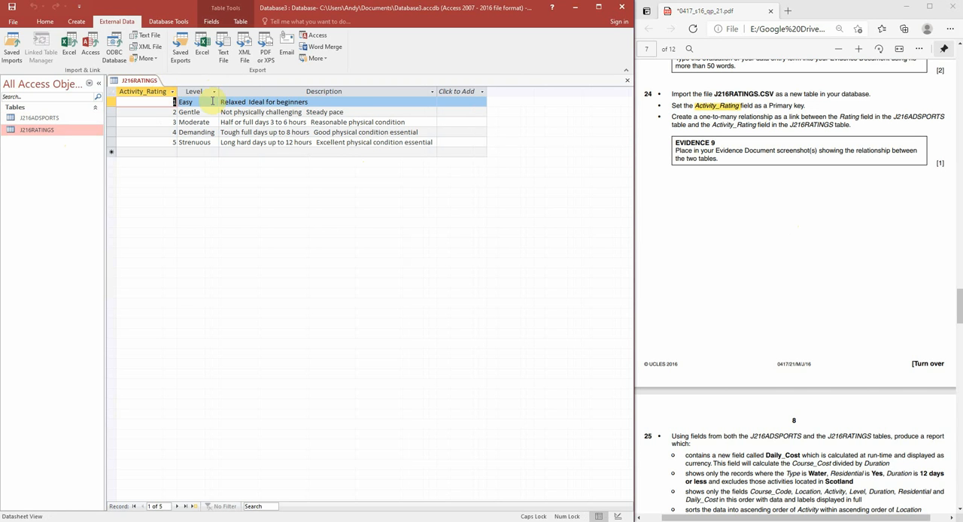
pyautogui.rightClick(153, 81)
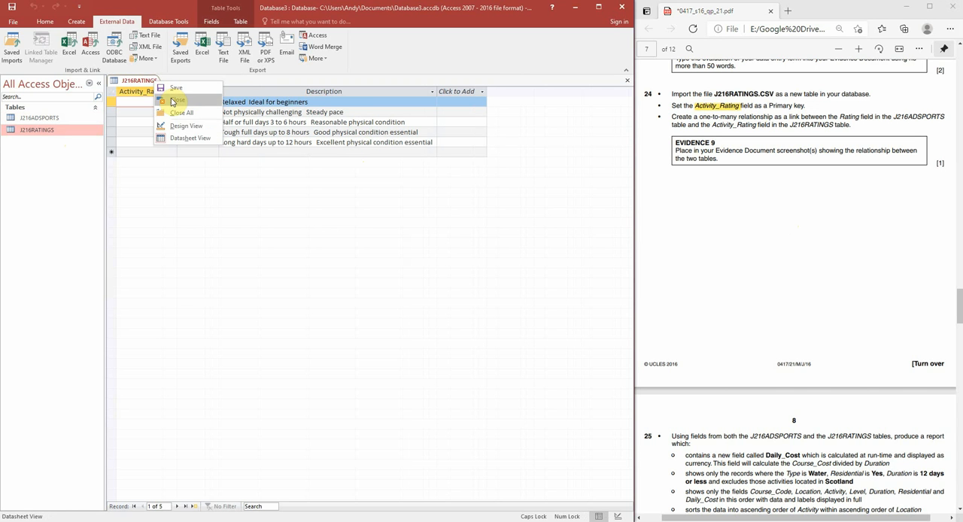
pyautogui.click(172, 100)
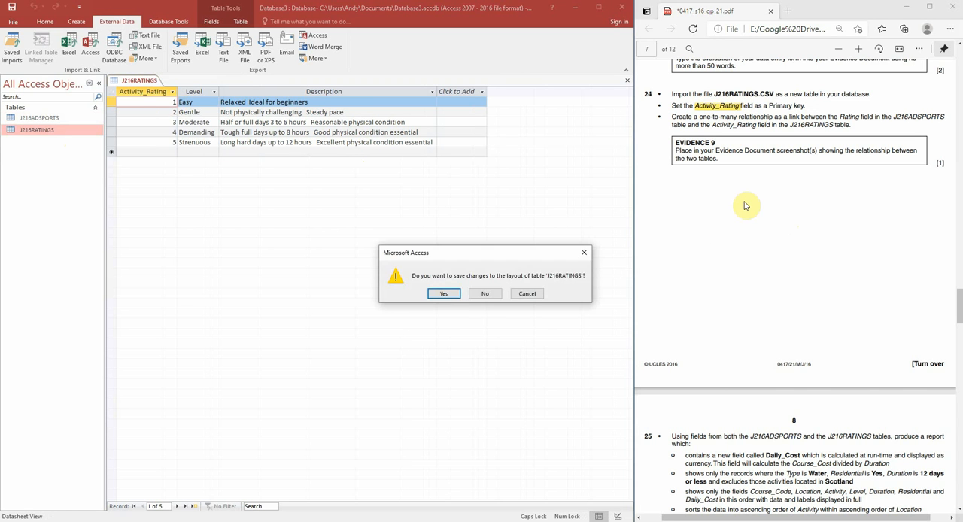
pyautogui.click(436, 297)
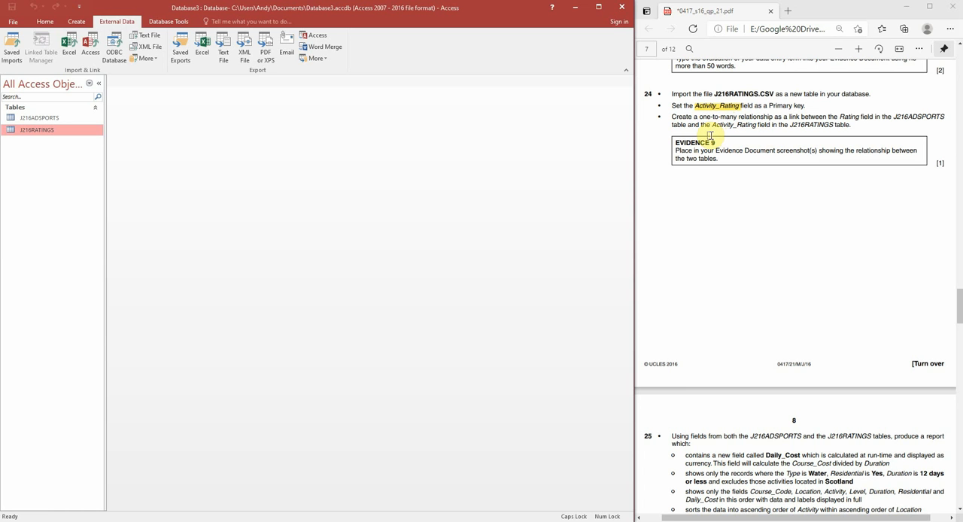
# Add J216ADSPORTS and J216RATINGS to the Relationships layout, enlarging the first to show all its fields and spacing the second further away
pyautogui.click(178, 23)
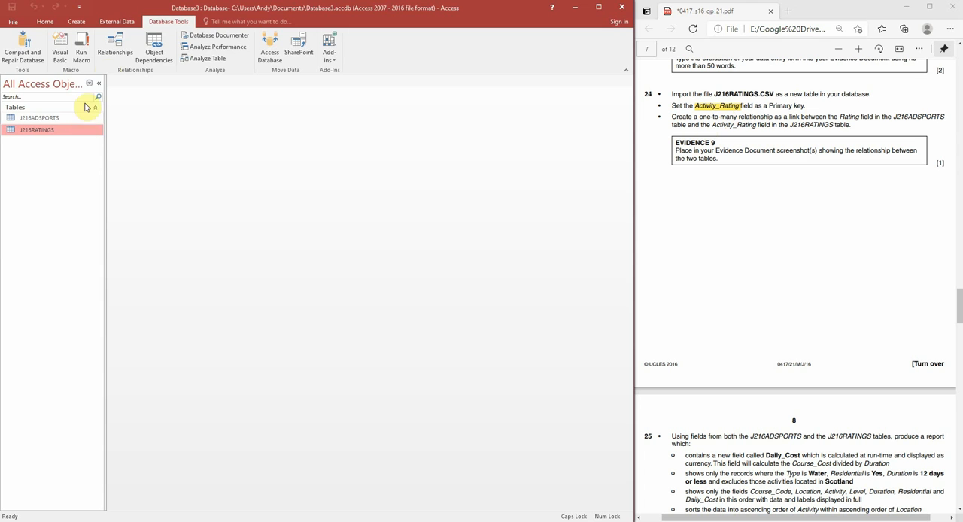
pyautogui.click(114, 57)
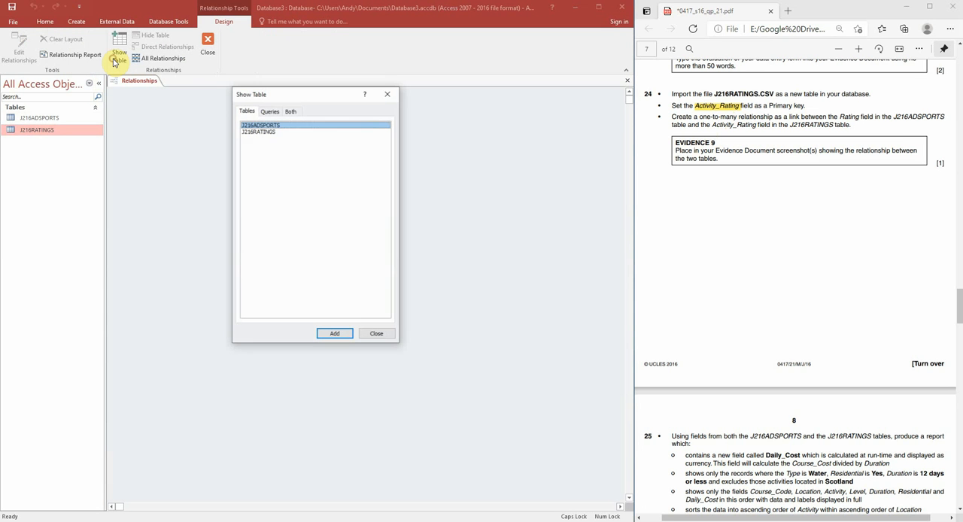
pyautogui.doubleClick(288, 128)
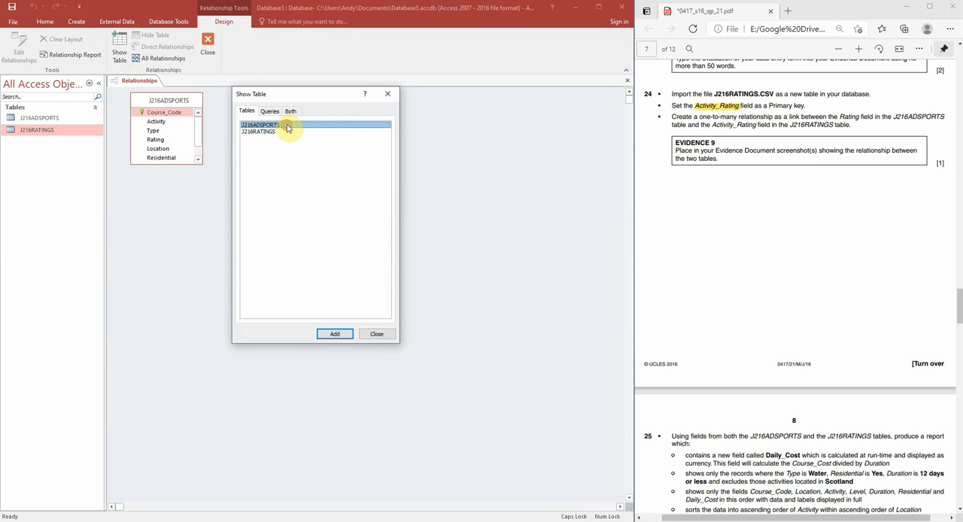
pyautogui.doubleClick(279, 133)
pyautogui.click(388, 93)
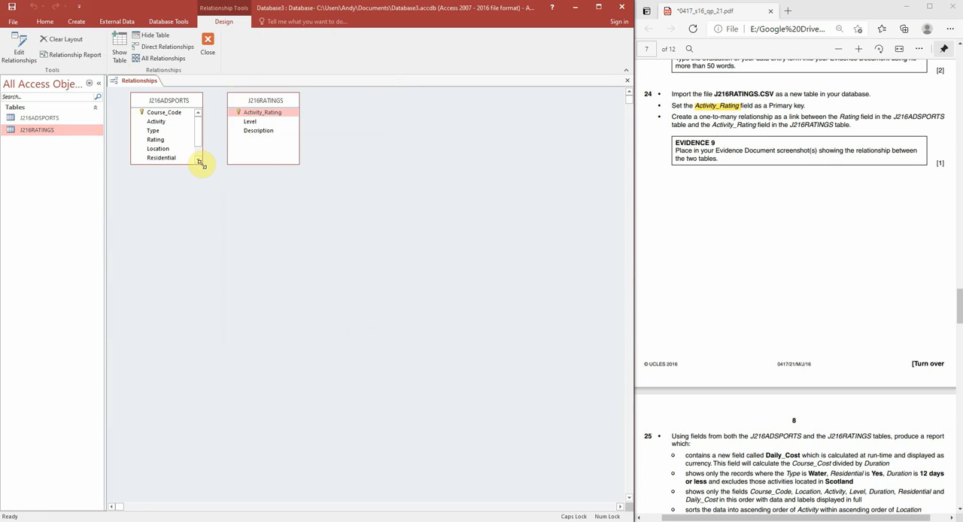
pyautogui.moveTo(201, 163); pyautogui.dragTo(208, 216)
pyautogui.moveTo(249, 108); pyautogui.dragTo(276, 106)
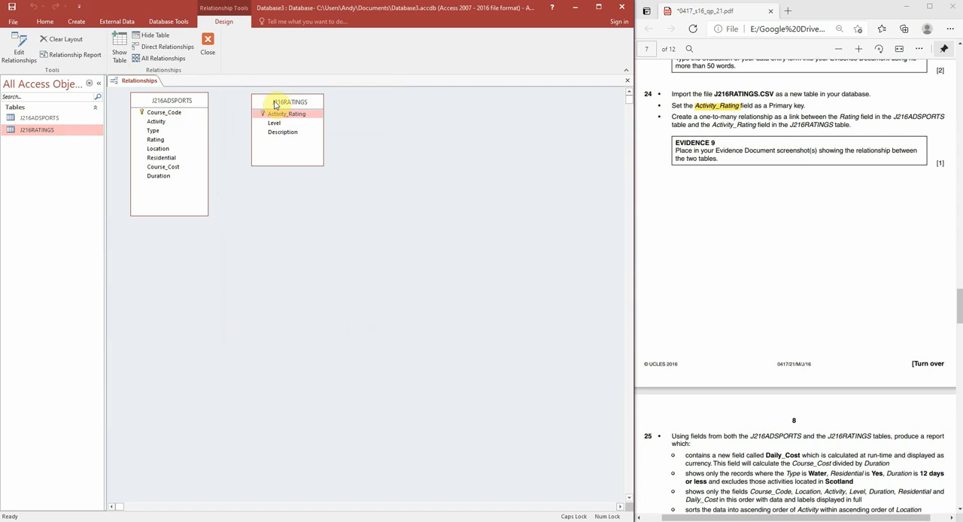
# Compare the Rating values in J216ADSPORTS with the Activity_Rating records in J216RATINGS, and close both tables
pyautogui.doubleClick(70, 119)
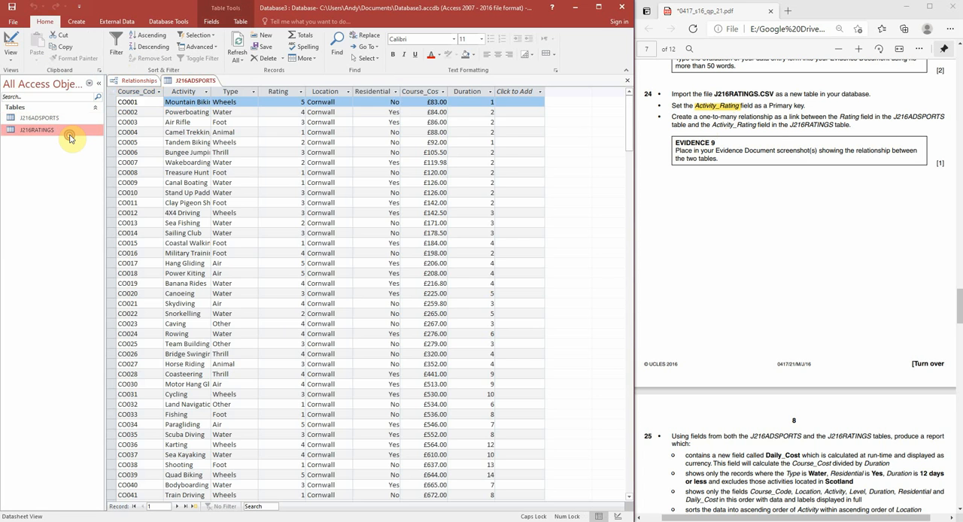
pyautogui.doubleClick(69, 134)
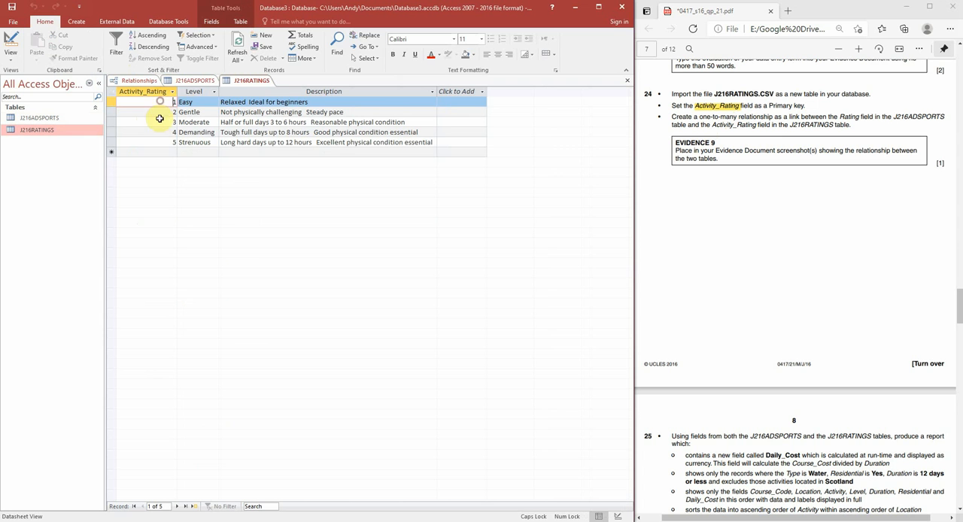
pyautogui.click(159, 142)
pyautogui.click(160, 103)
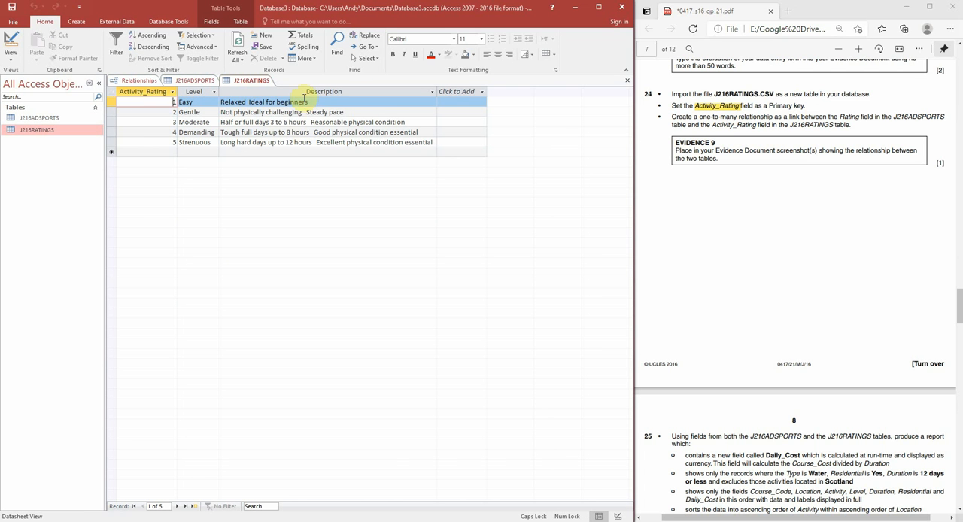
pyautogui.click(198, 82)
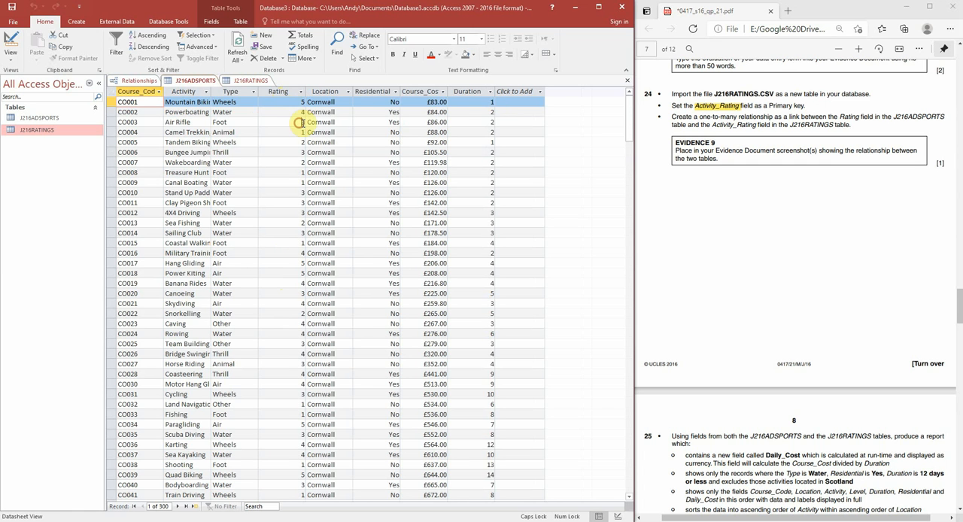
pyautogui.click(300, 122)
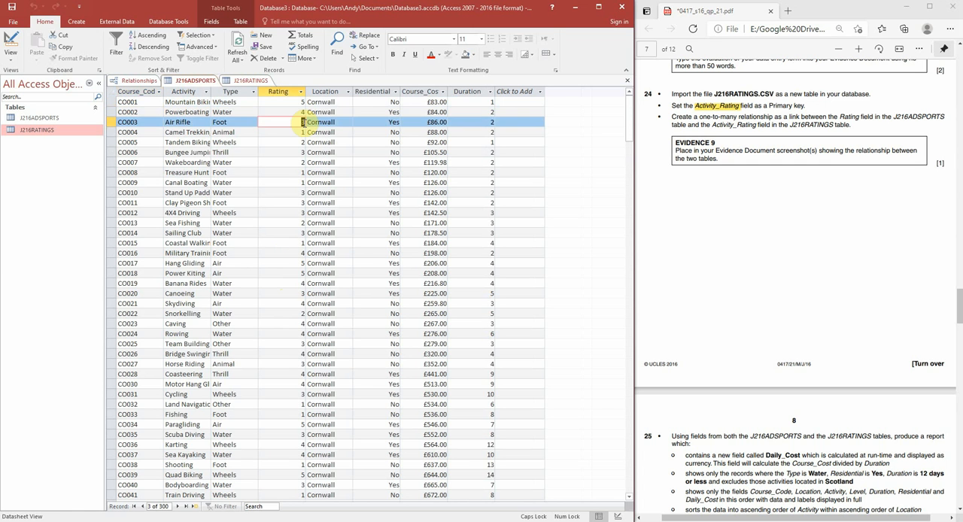
pyautogui.click(248, 81)
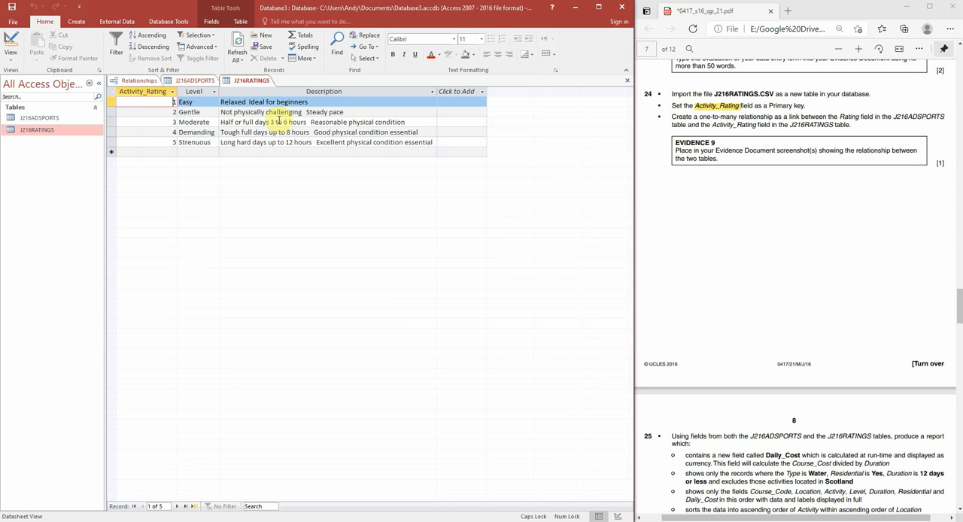
pyautogui.click(194, 81)
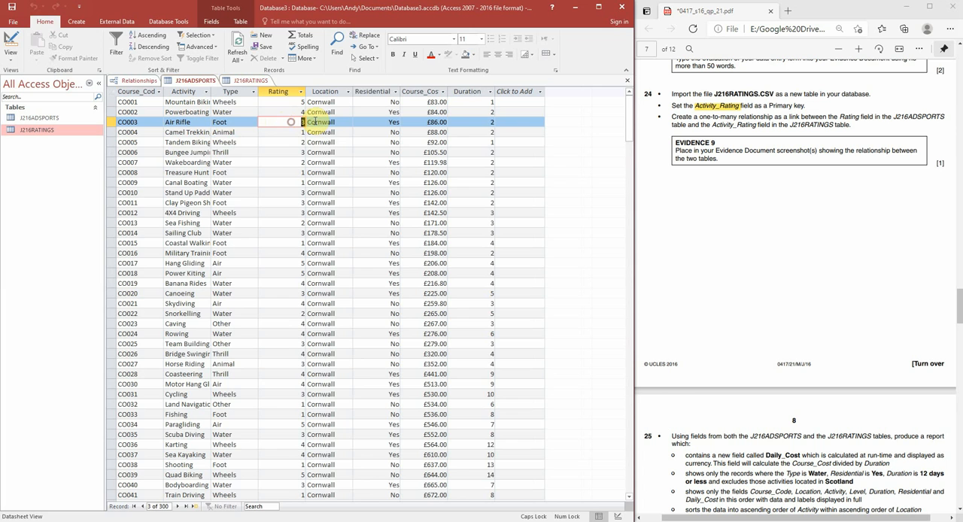
pyautogui.click(251, 80)
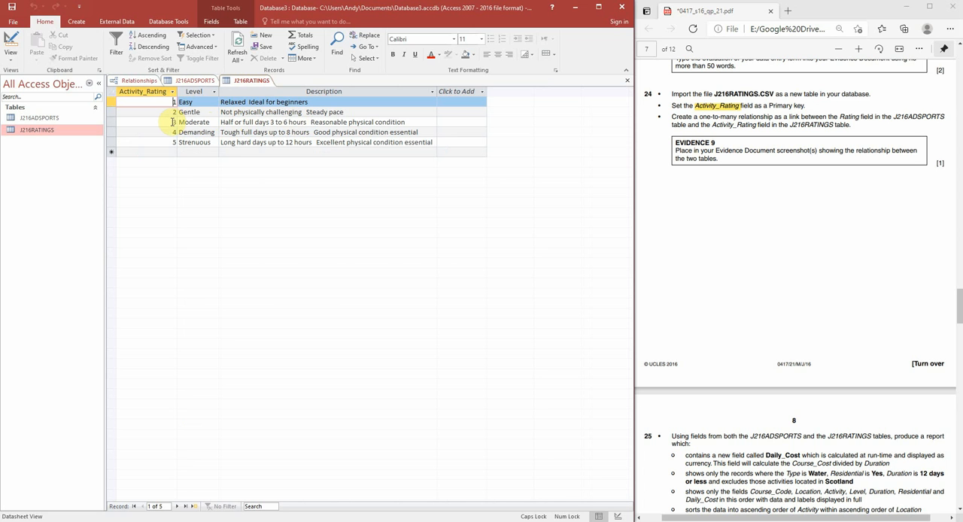
pyautogui.click(162, 121)
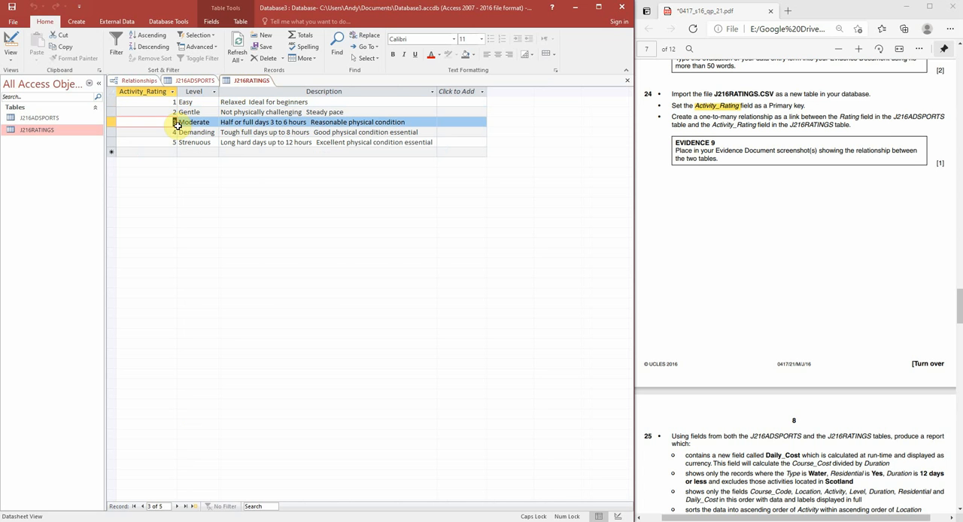
pyautogui.click(192, 81)
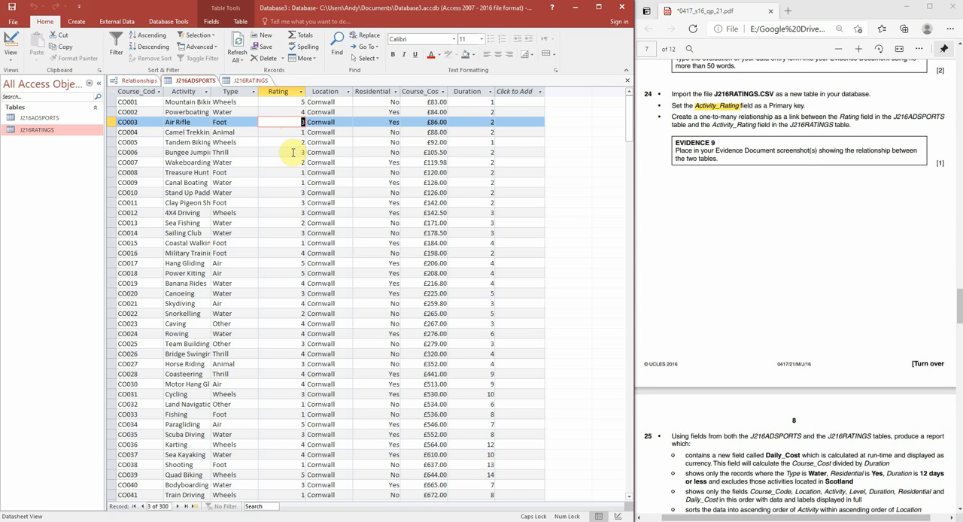
pyautogui.rightClick(191, 81)
pyautogui.click(212, 102)
pyautogui.rightClick(189, 80)
pyautogui.click(212, 102)
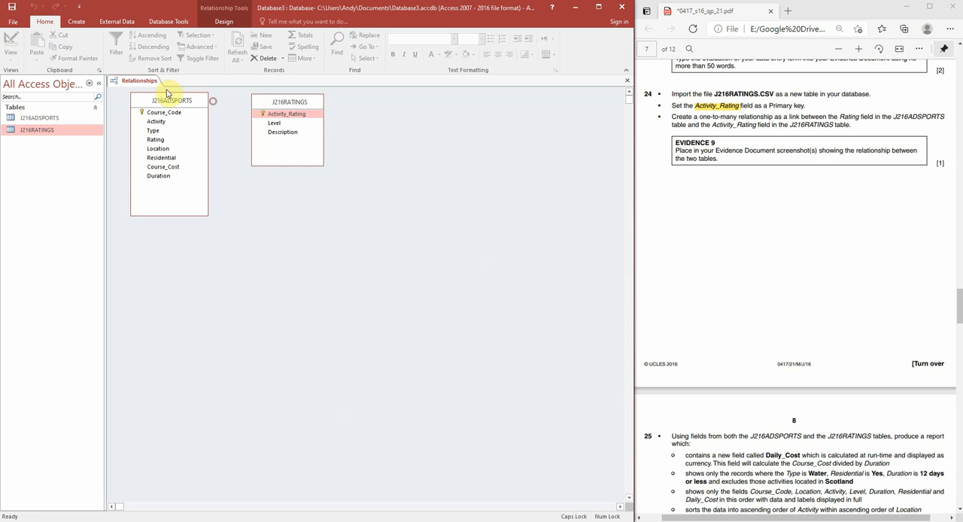
# Link Rating in J216ADSPORTS to Activity_Rating in J216RATINGS, highlighting "Rating field" and "one-to-many" in question 24 of the PDF
pyautogui.click(172, 22)
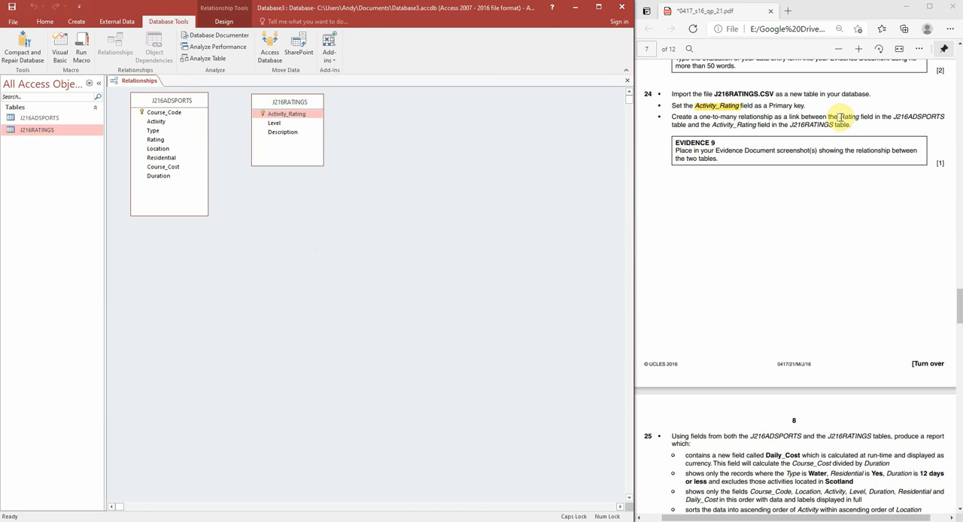
pyautogui.moveTo(841, 117); pyautogui.dragTo(862, 118)
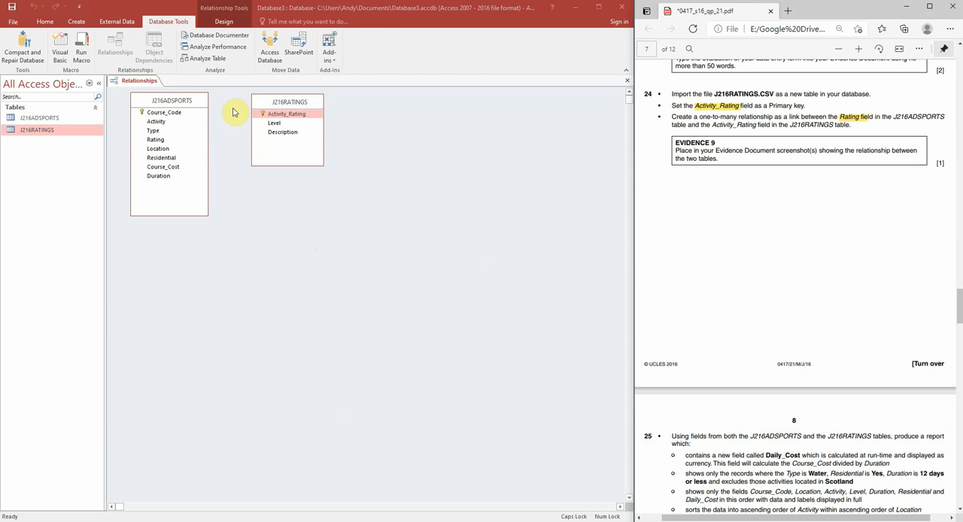
pyautogui.click(155, 140)
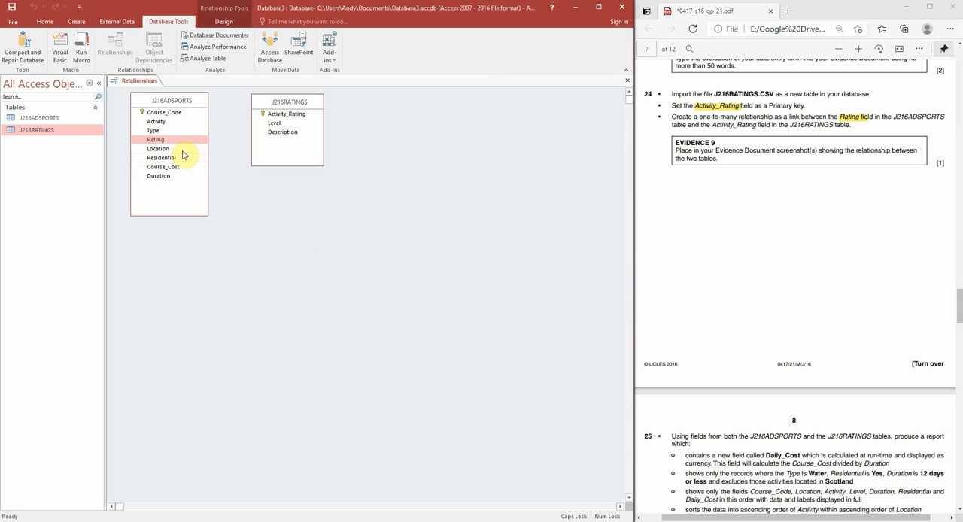
pyautogui.click(155, 143)
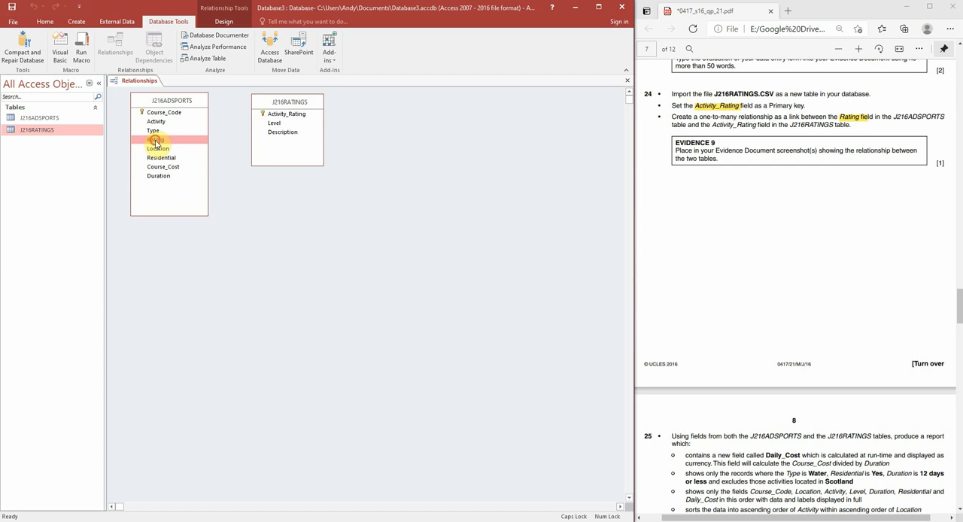
pyautogui.moveTo(156, 143); pyautogui.dragTo(277, 118)
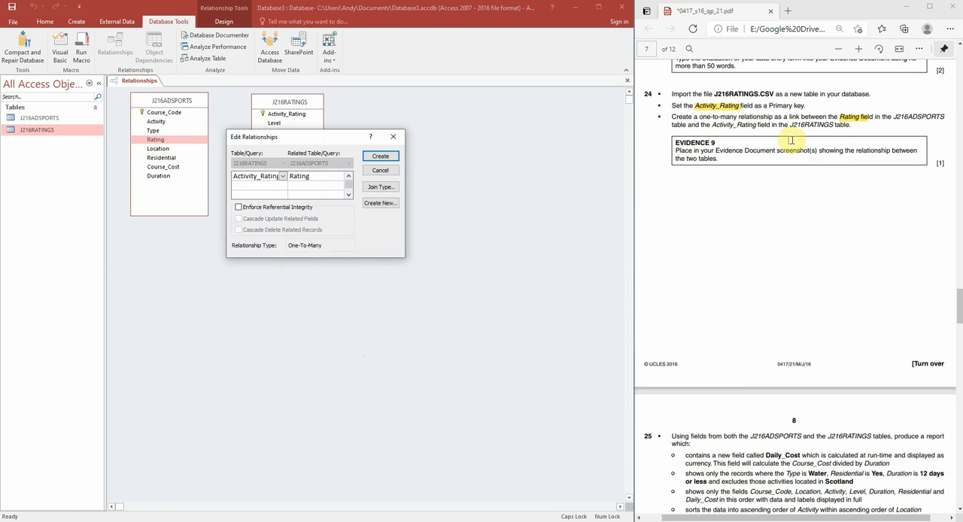
pyautogui.moveTo(699, 118); pyautogui.dragTo(737, 117)
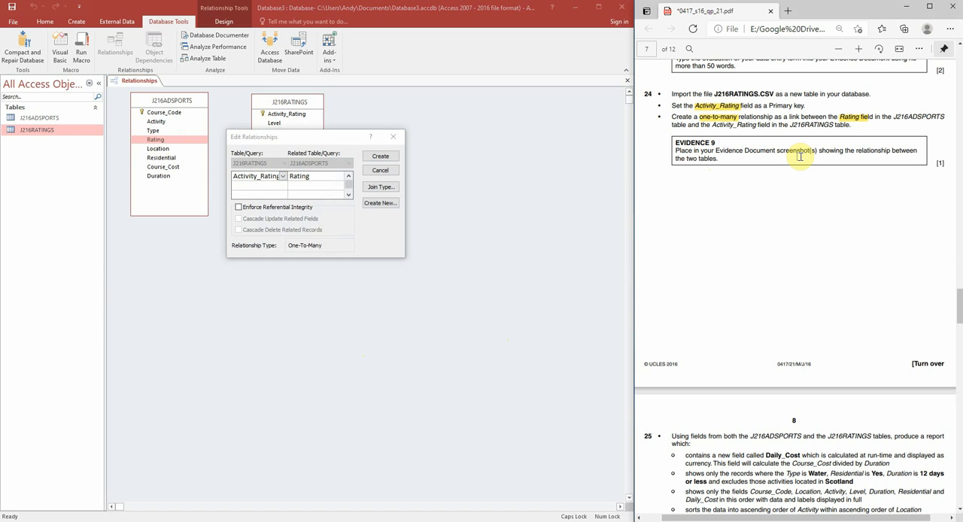
# Capture a screenshot of the Edit Relationships dialog and paste it below the field list in the Word evidence document
pyautogui.press('super+shift+s')
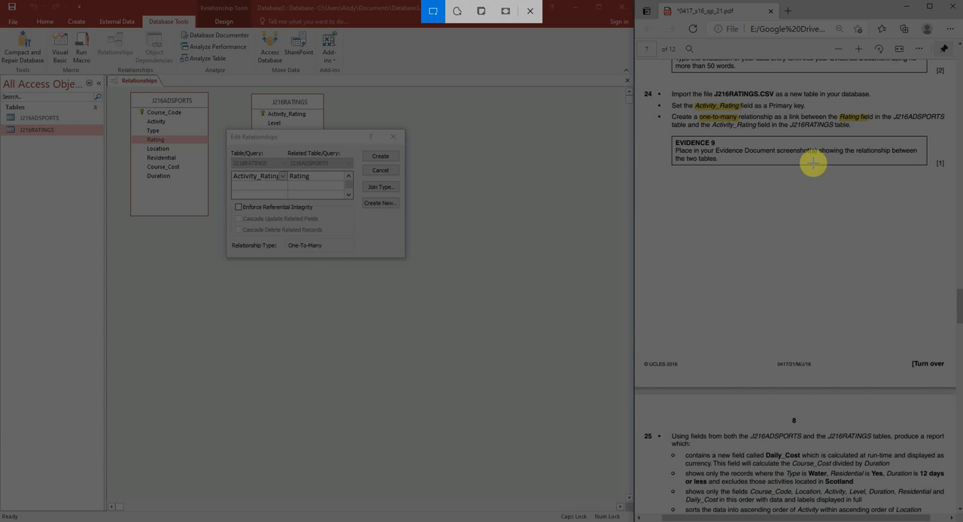
pyautogui.moveTo(227, 130)
pyautogui.mouseDown()
pyautogui.moveTo(387, 233)
pyautogui.moveTo(403, 256)
pyautogui.mouseUp()
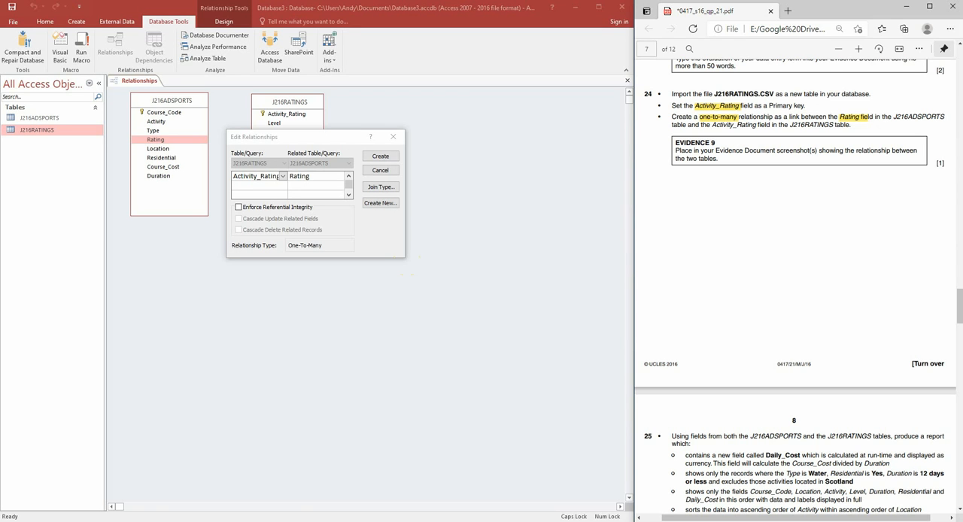
pyautogui.hotkey('alt', 'Tab')
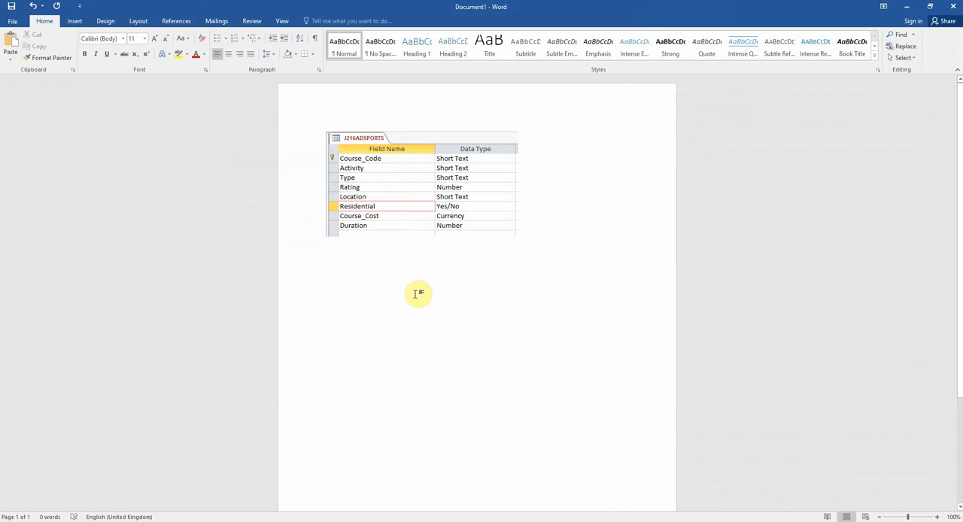
pyautogui.hotkey('ctrl', 'v')
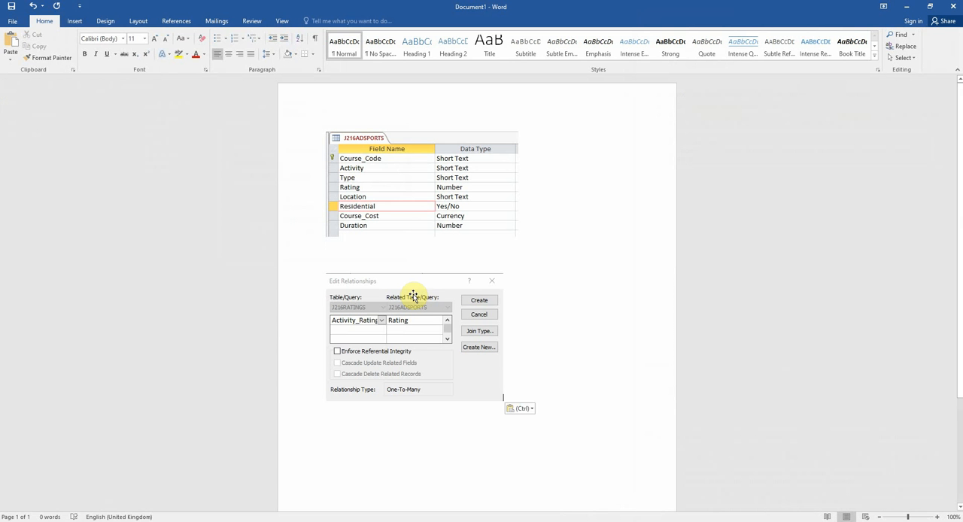
pyautogui.press('Return')
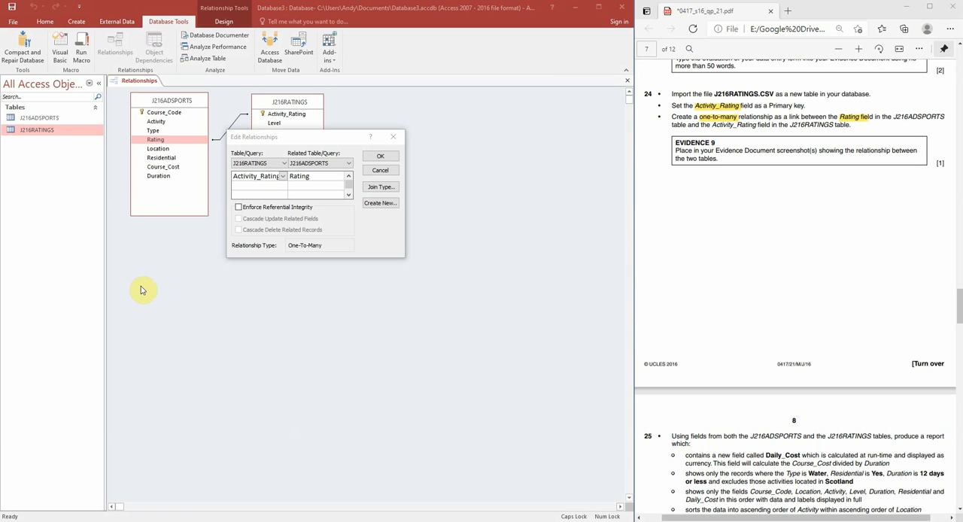
# Switch back to Access, create the one-to-many relationship, and close the Relationships layout with its changes saved
pyautogui.click(389, 159)
pyautogui.rightClick(153, 82)
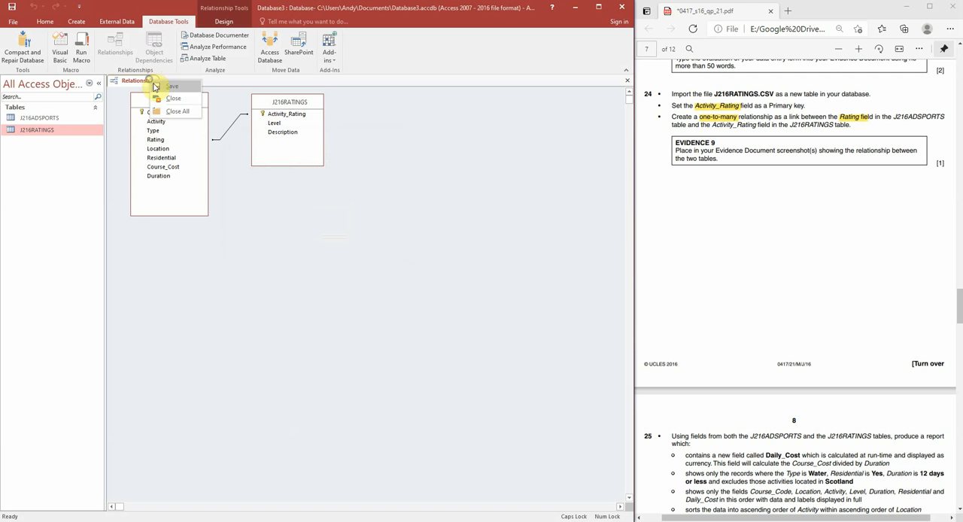
pyautogui.click(168, 89)
pyautogui.rightClick(153, 82)
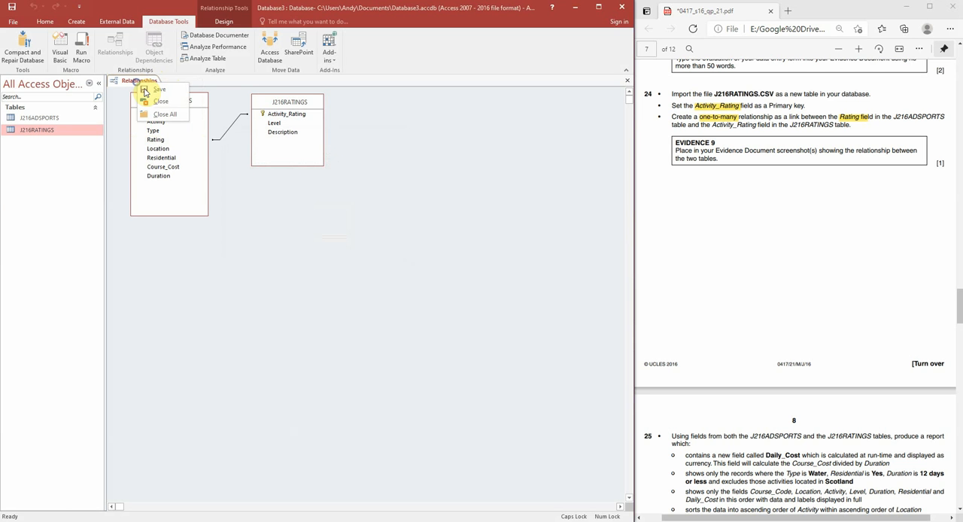
pyautogui.click(155, 100)
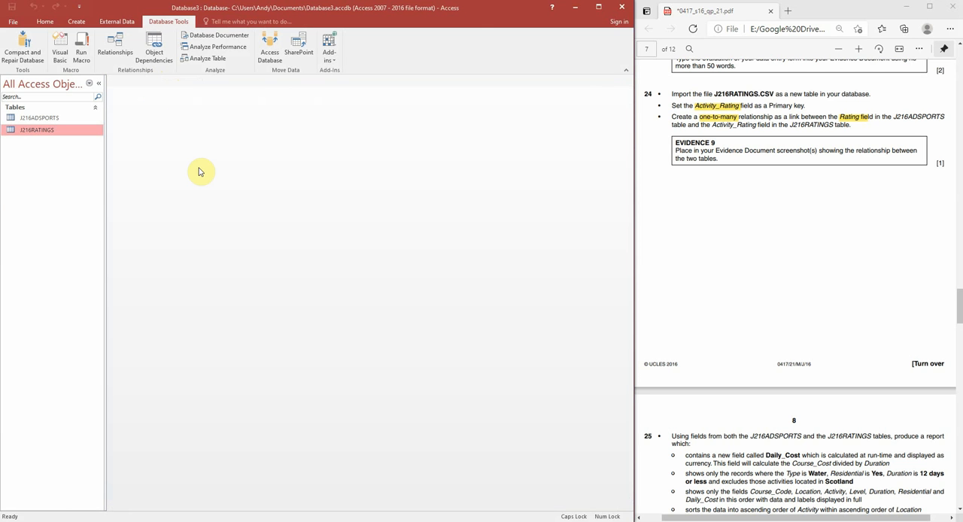